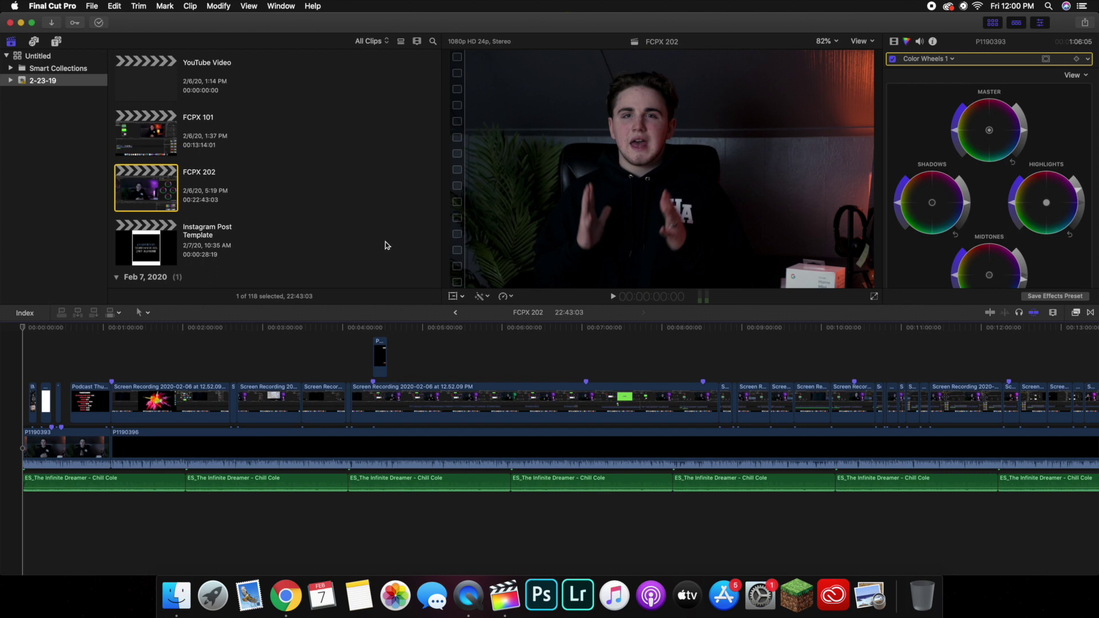
- Minimize and restore the Final Cut Pro window, then move the playhead to 2:46:14
scroll(384, 241, "down", 1)
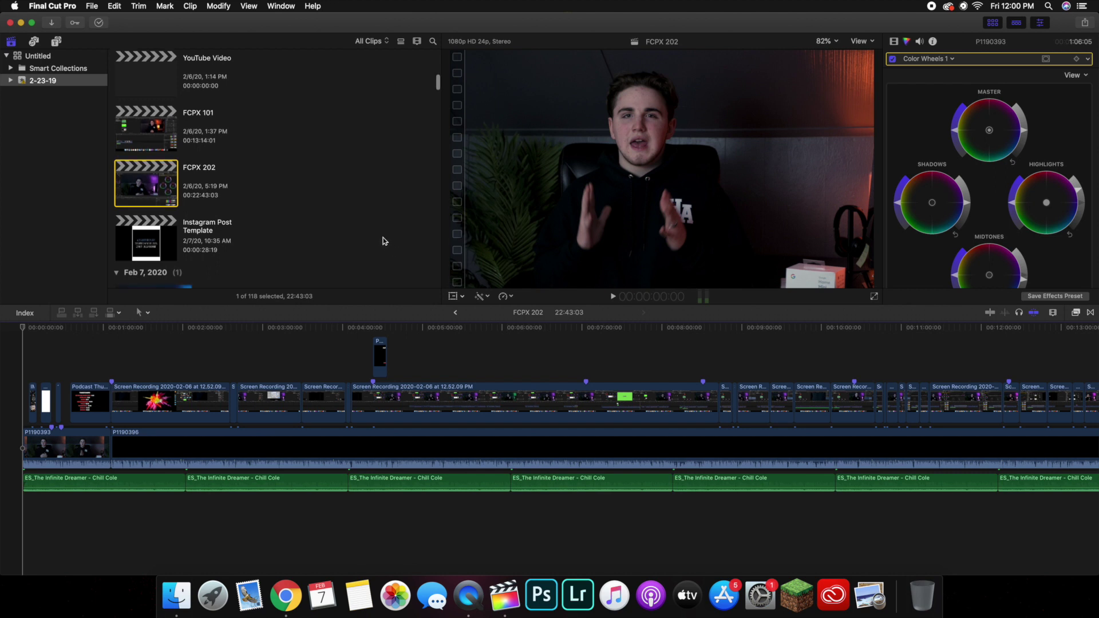
left_click(21, 23)
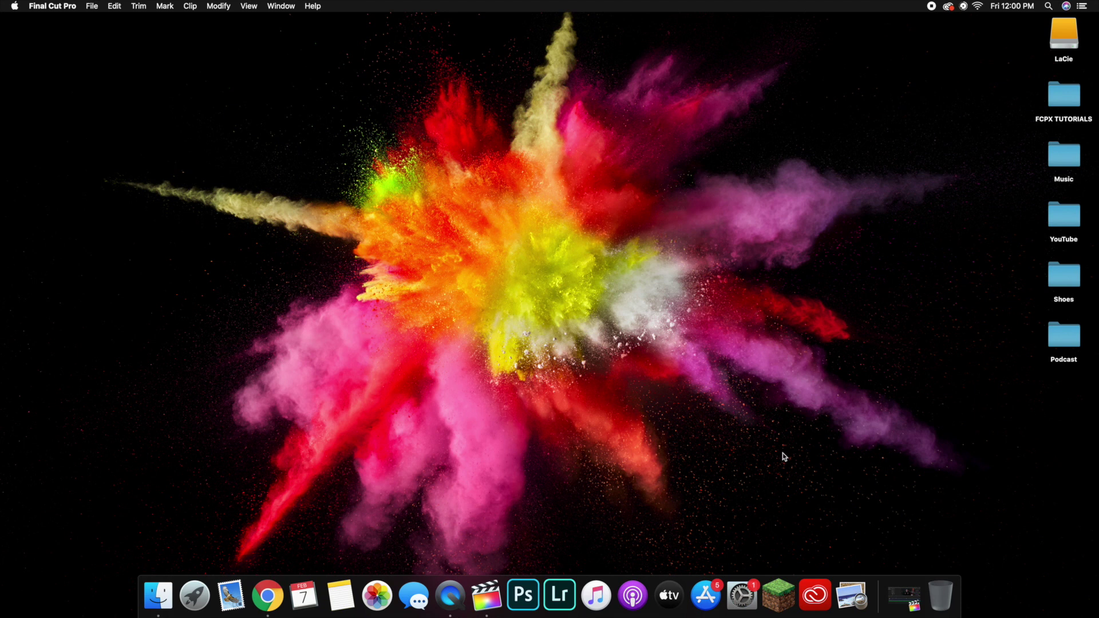
left_click(903, 593)
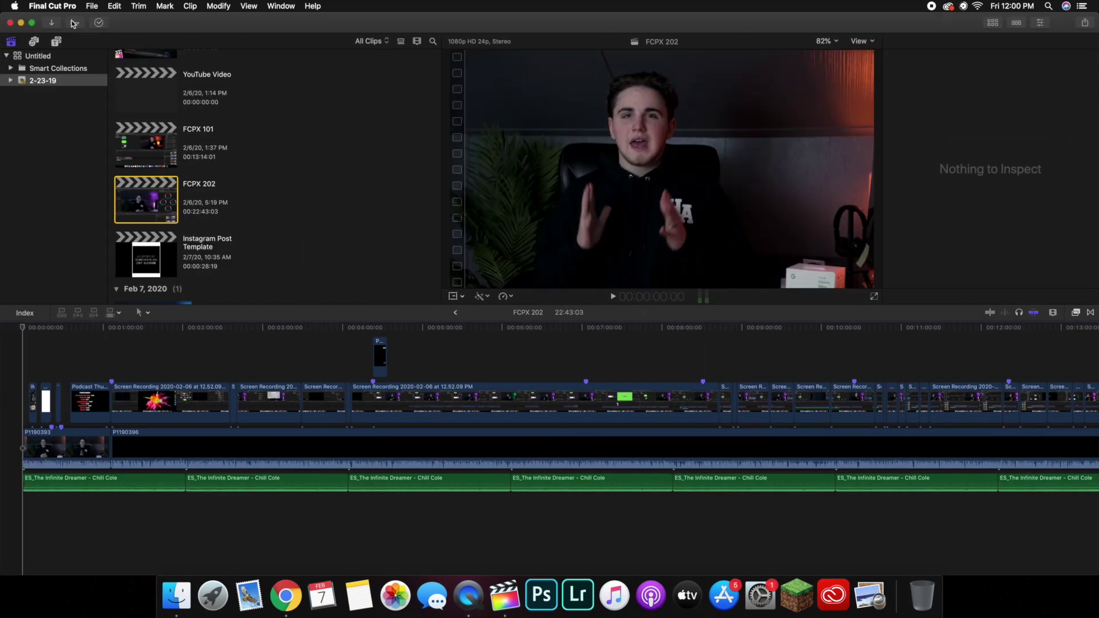
scroll(146, 269, "down", 5)
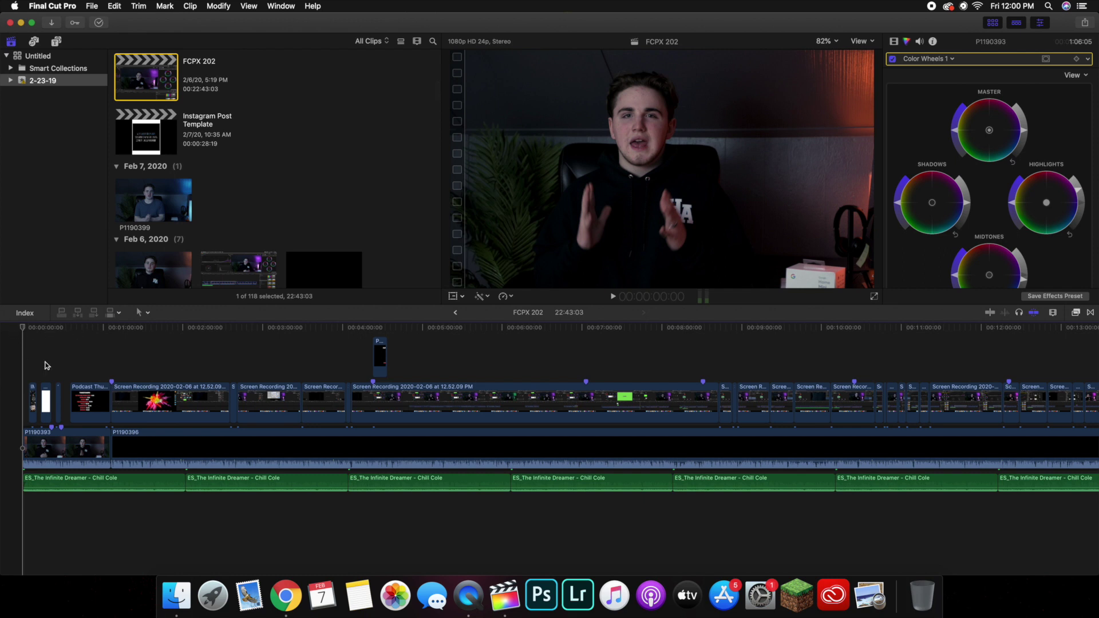
left_click(120, 374)
left_click(167, 366)
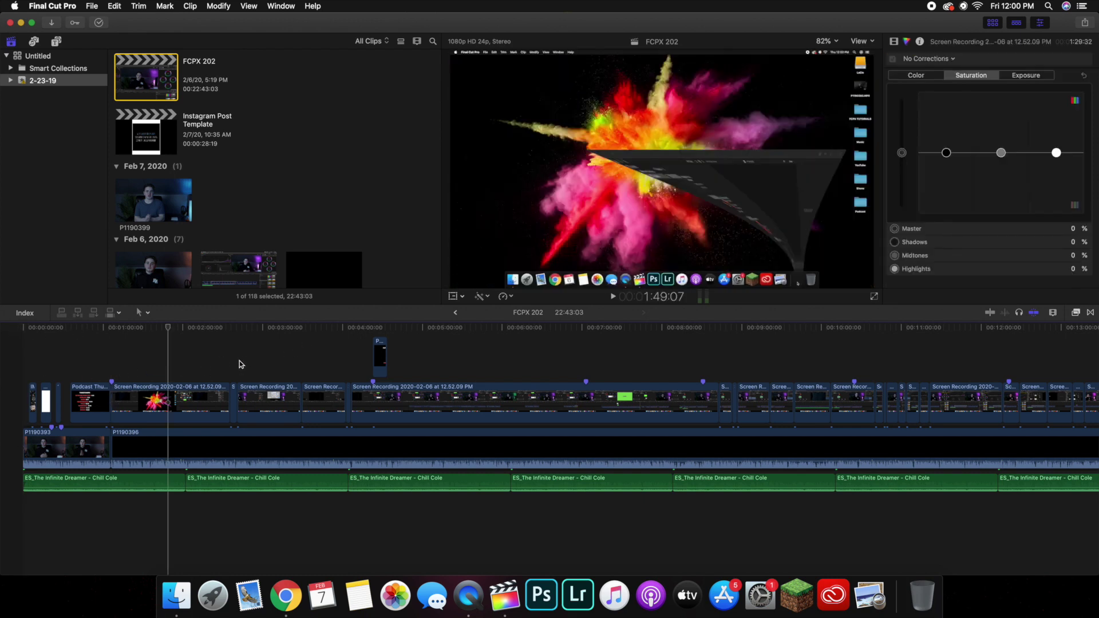
left_click(243, 364)
- Start and cancel a new project, mute the sound, and return the playhead to the timeline start
key("cmd+n")
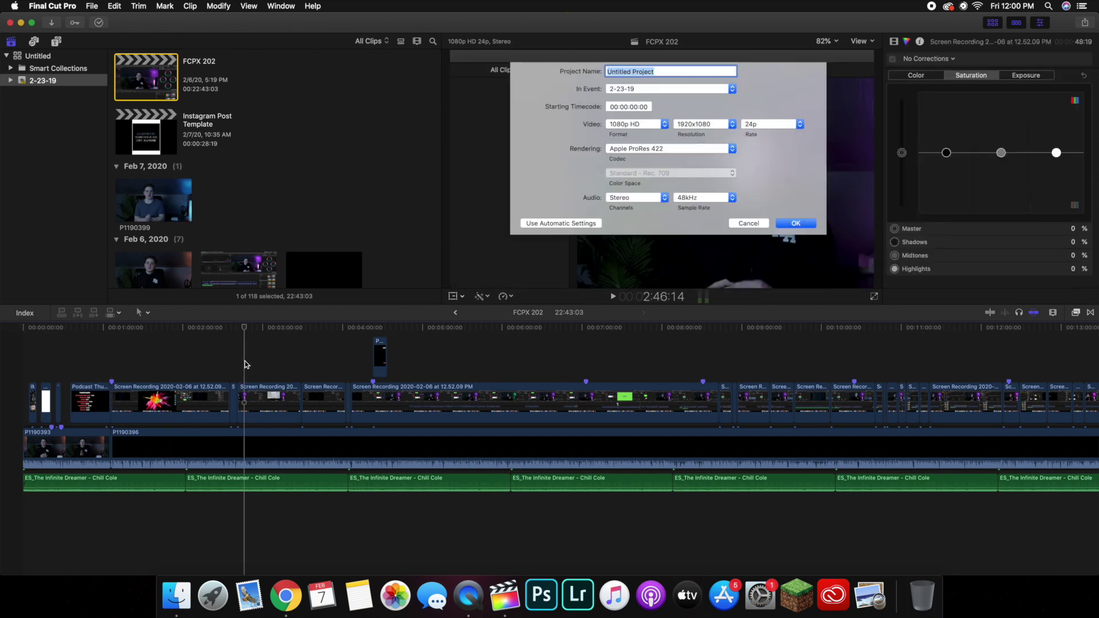
key("XF86AudioMute")
key("XF86AudioMute")
key("Escape")
left_click(29, 359)
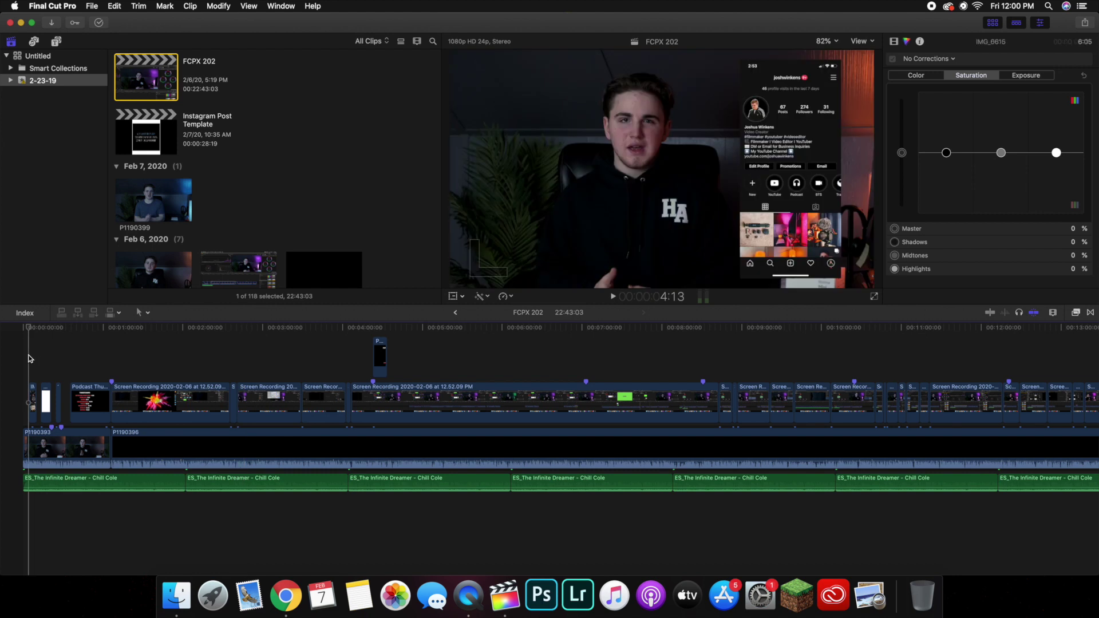
left_click(20, 361)
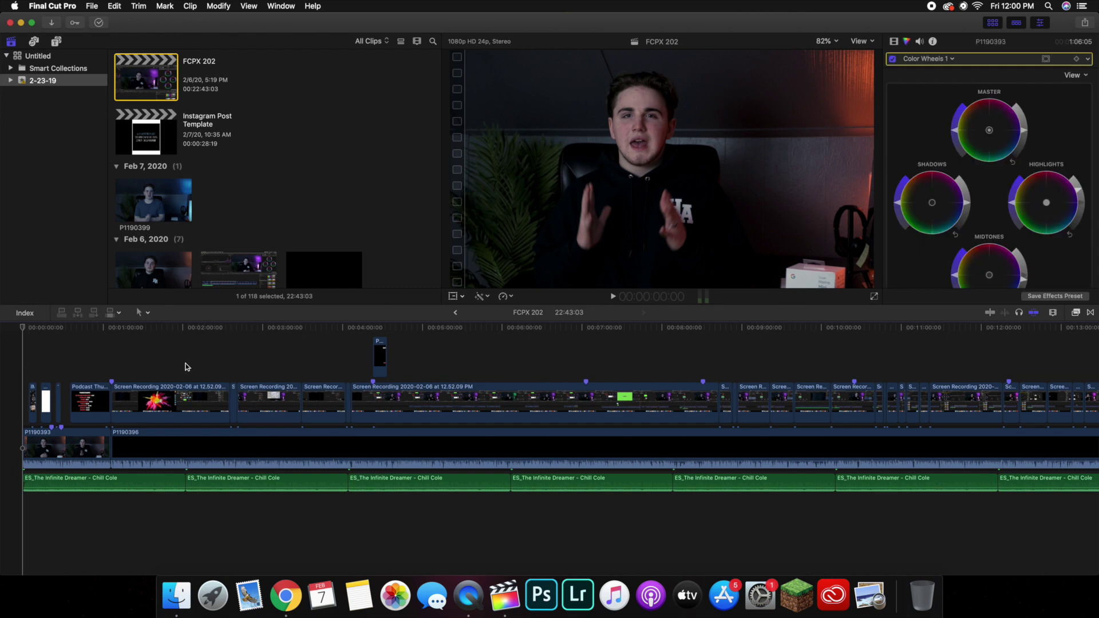
- Open the Share menu listing Master File, Apple Devices, Facebook, YouTube and Vimeo
scroll(198, 367, "right", 5)
scroll(200, 367, "left", 6)
scroll(198, 366, "right", 2)
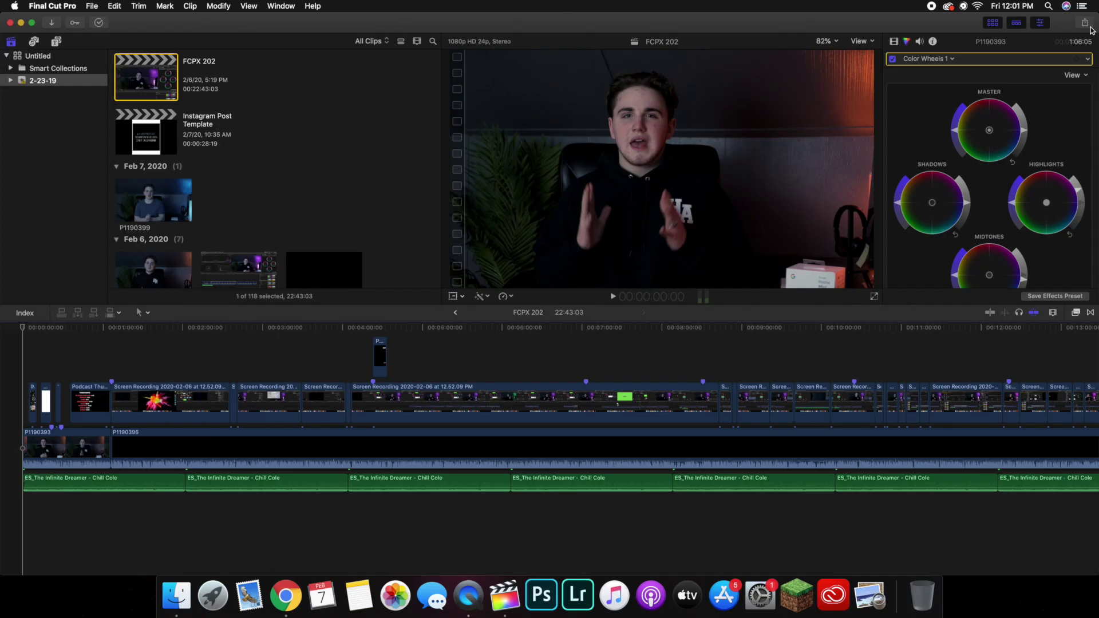
left_click(1086, 23)
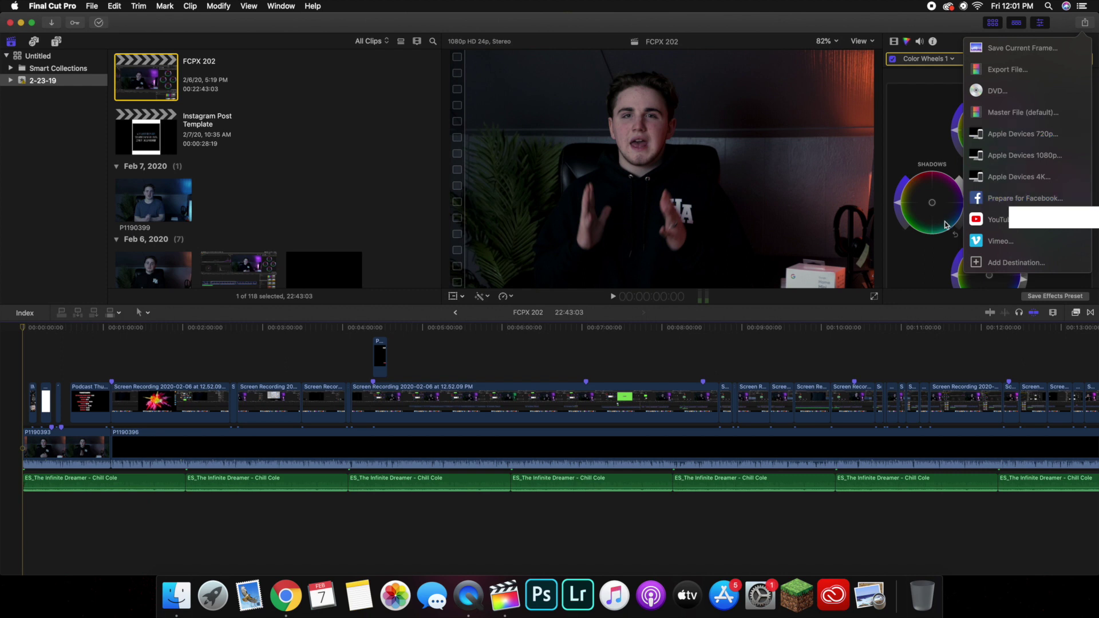
- Drag Vimeo into the Destinations list after Apple Devices 4K, then close the Destinations preferences
left_click(1032, 259)
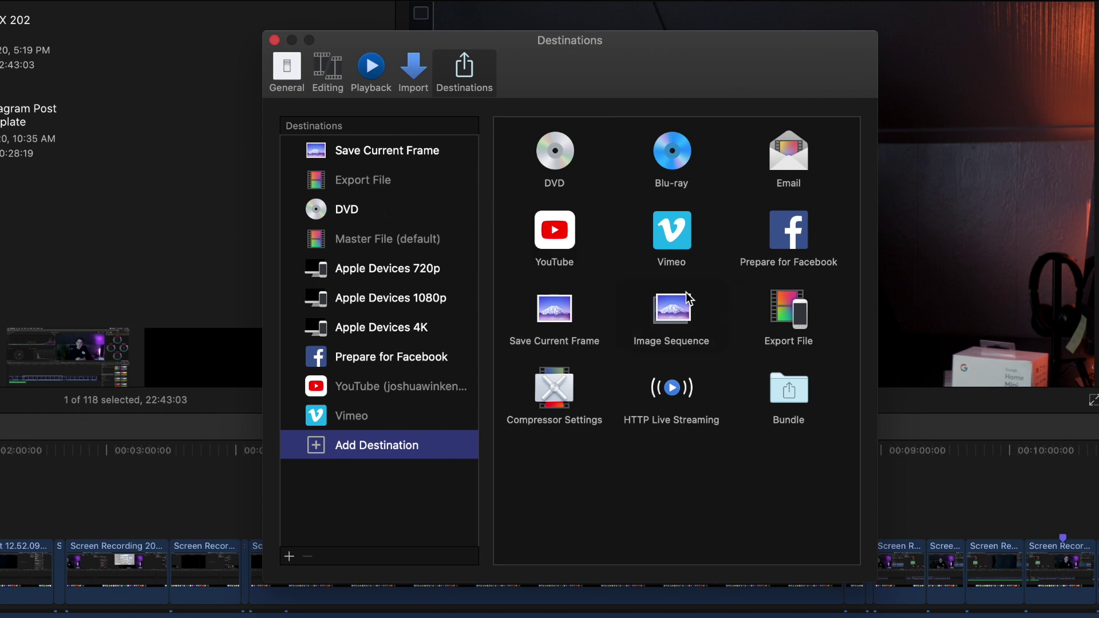
left_click_drag(473, 312, 389, 340)
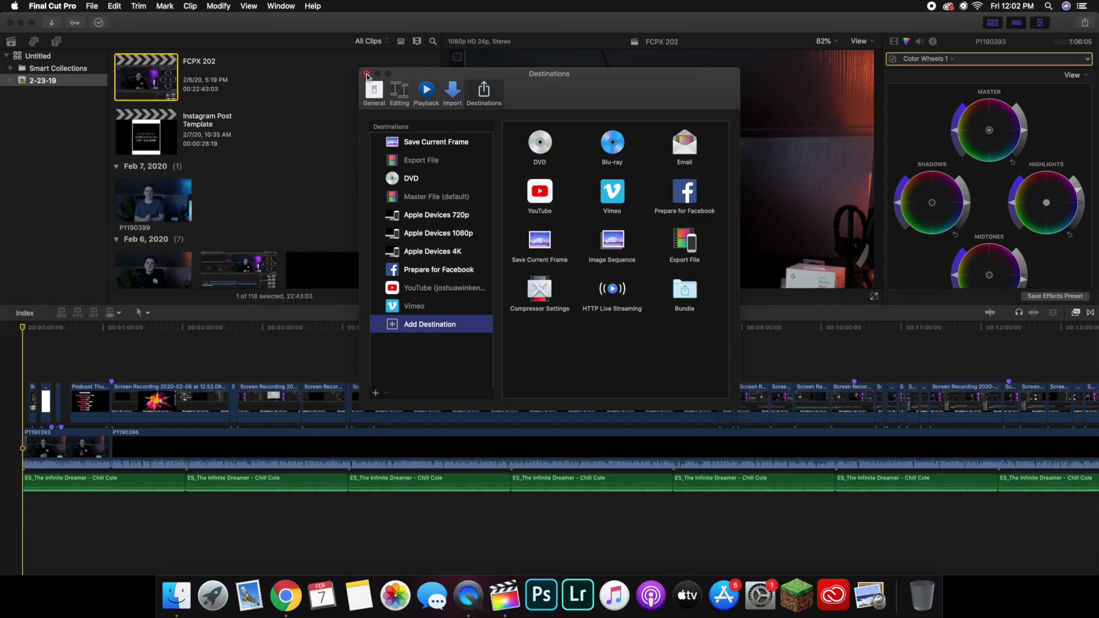
left_click(367, 75)
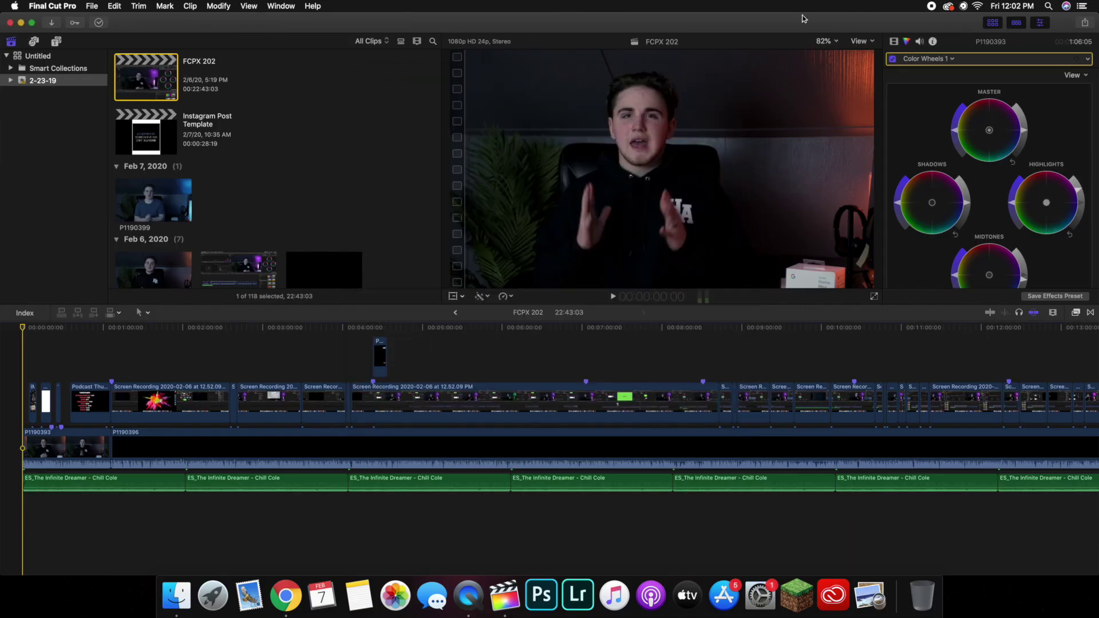
- Begin a Master File export and change its title from 'FCPX 202' to 'YouTube Video Test'
left_click(1086, 24)
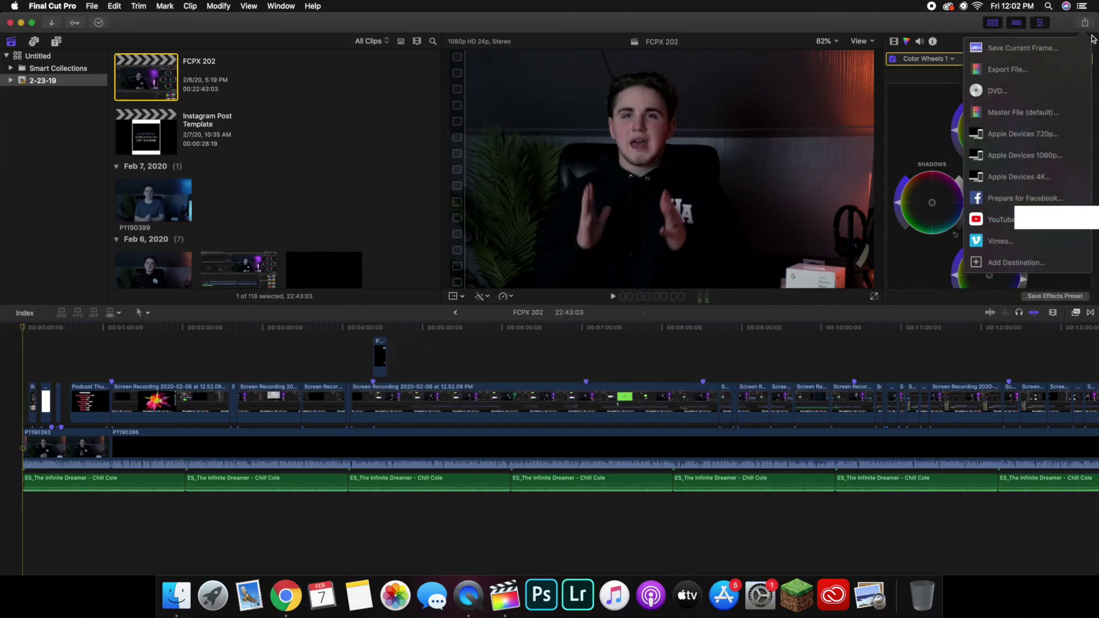
left_click(1015, 115)
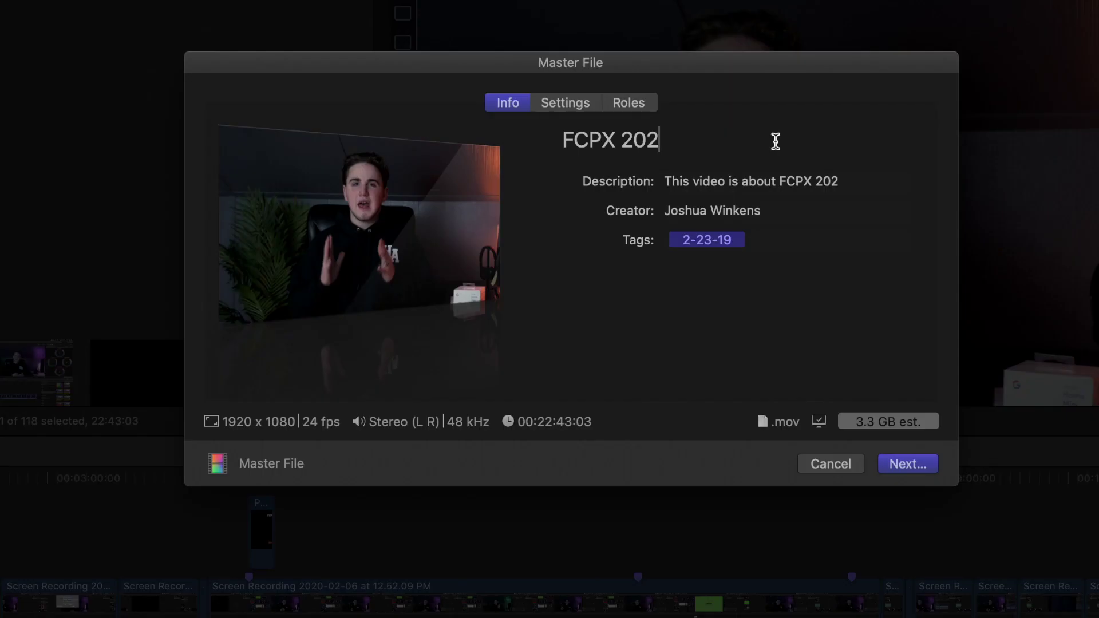
left_click(775, 141)
key("BackSpace")
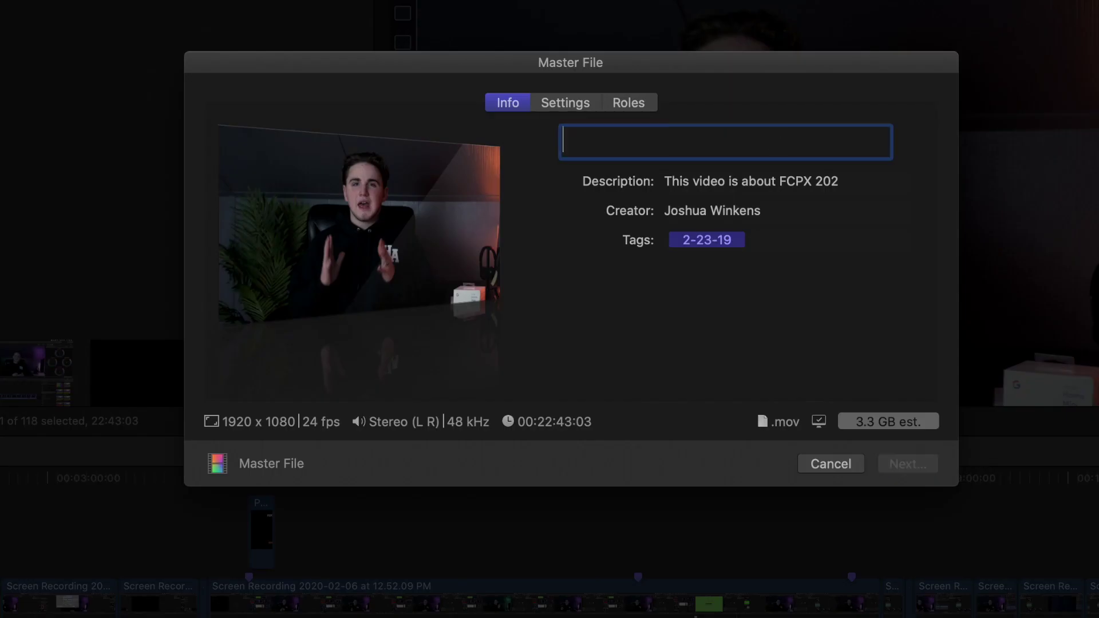
type("YouTube")
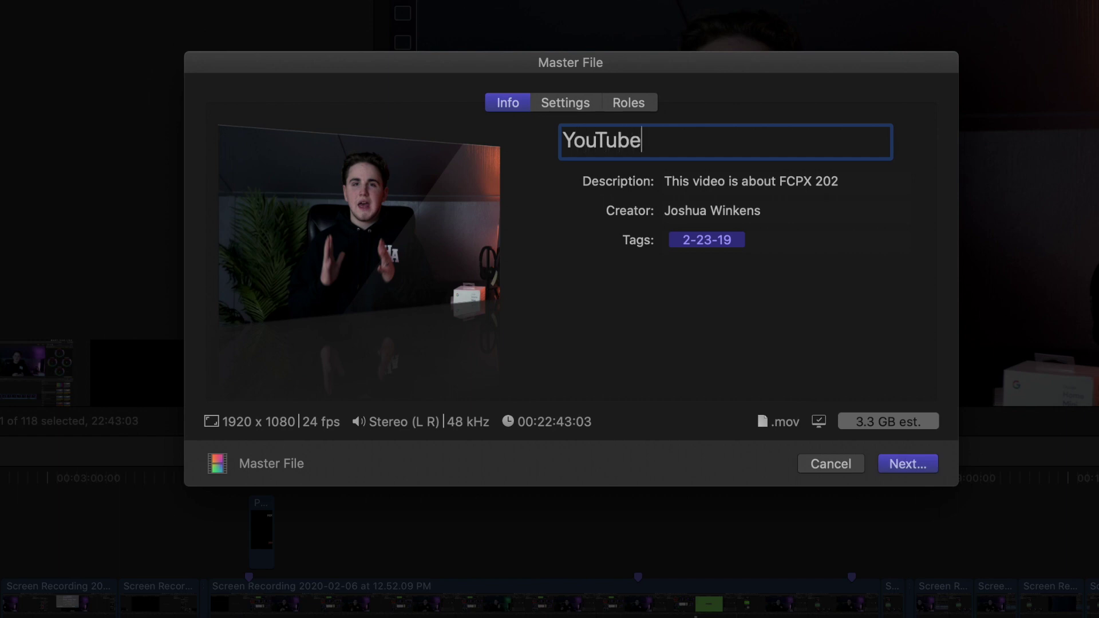
type(" Video Test")
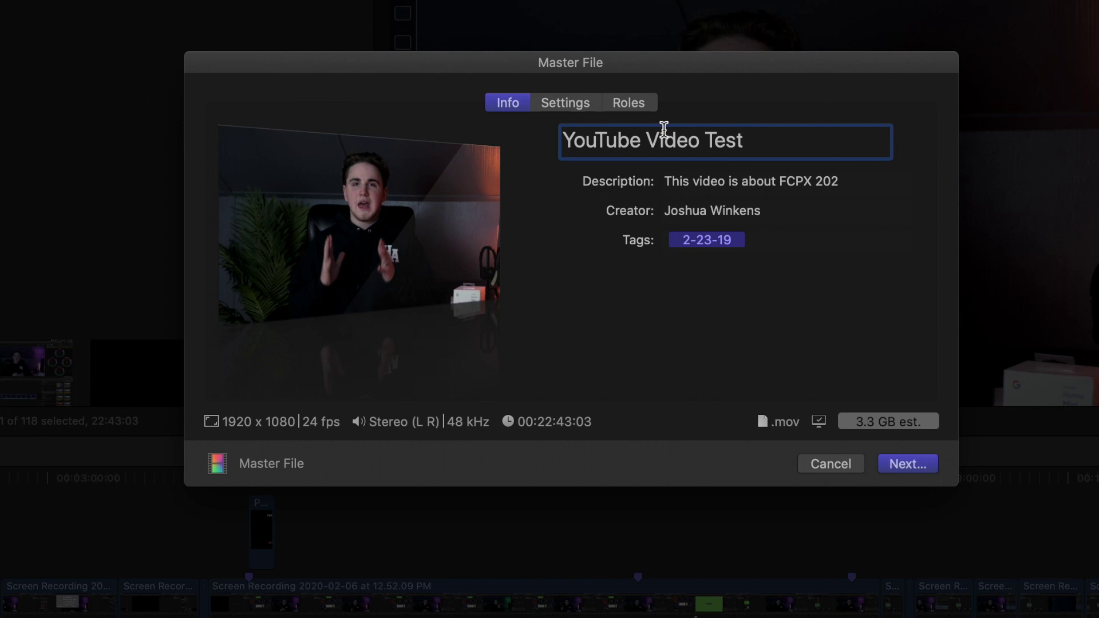
left_click_drag(664, 131, 698, 131)
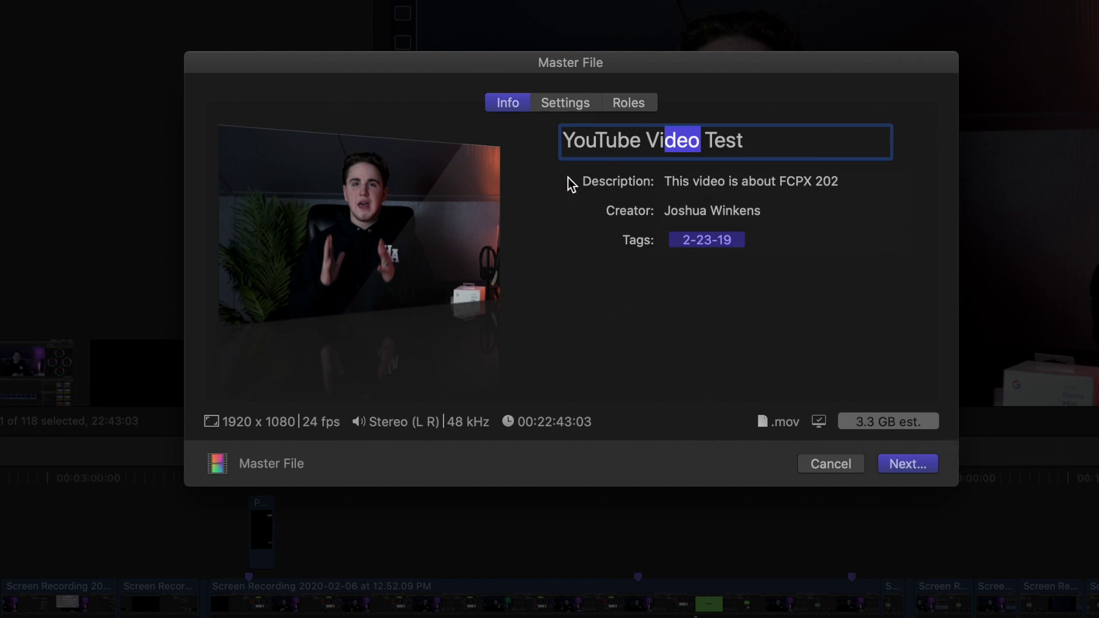
left_click(755, 143)
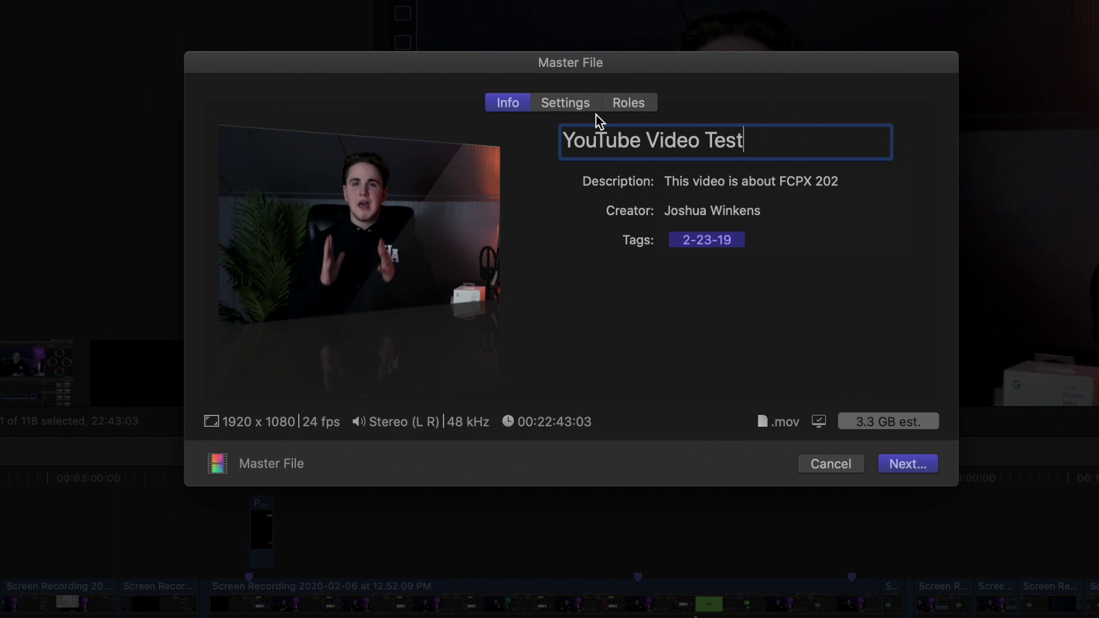
- In the export settings, keep format Video and Audio with the H.264 codec, then dismiss the dialog
left_click(572, 107)
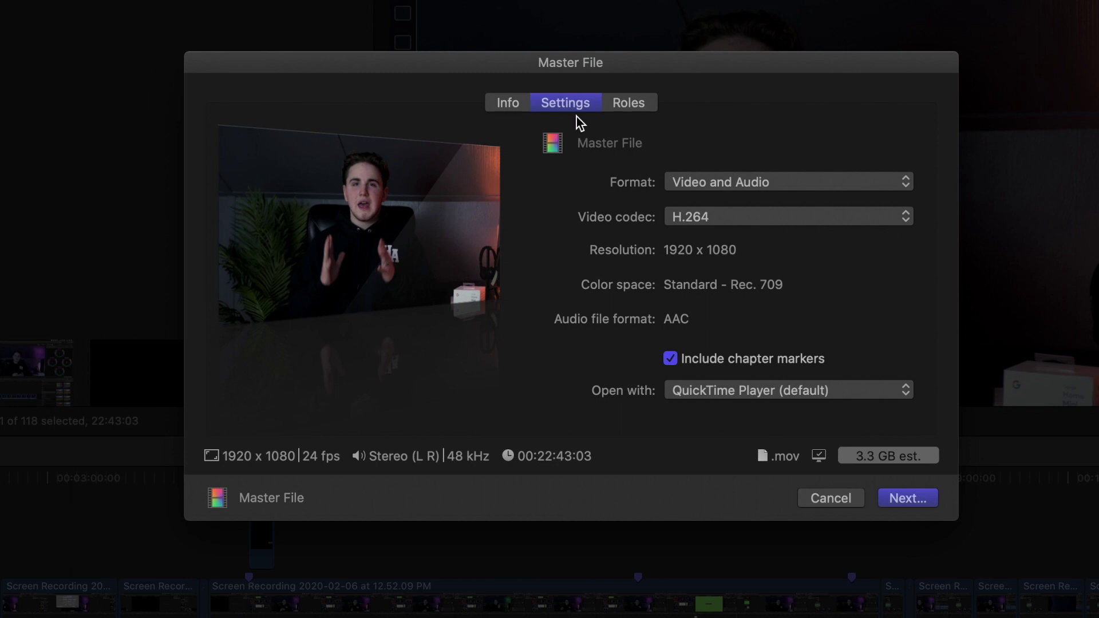
left_click(690, 220)
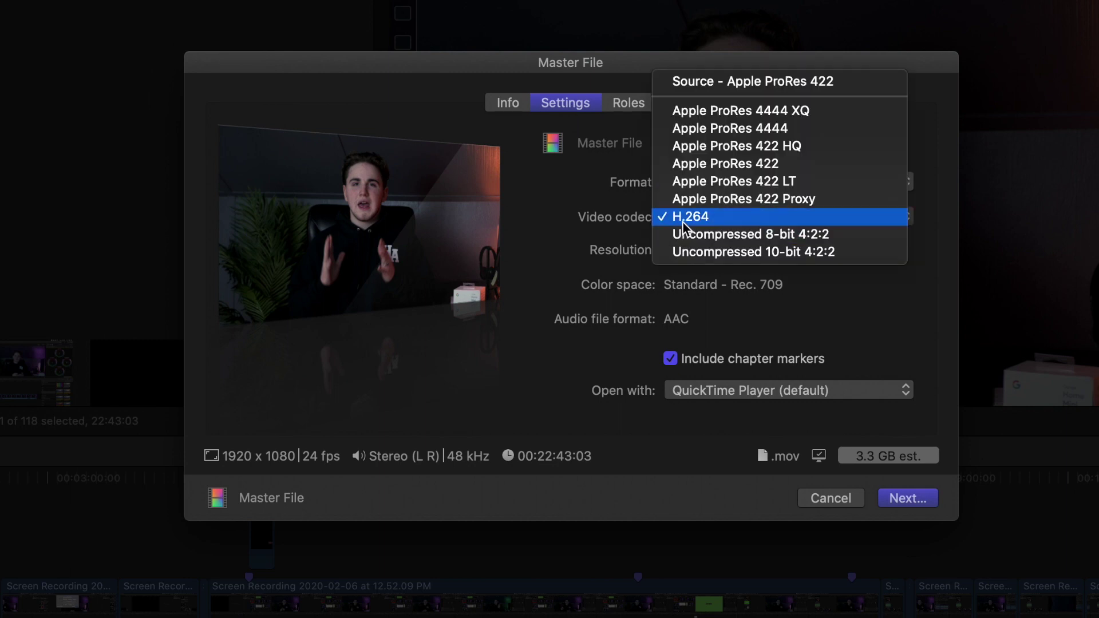
left_click(683, 219)
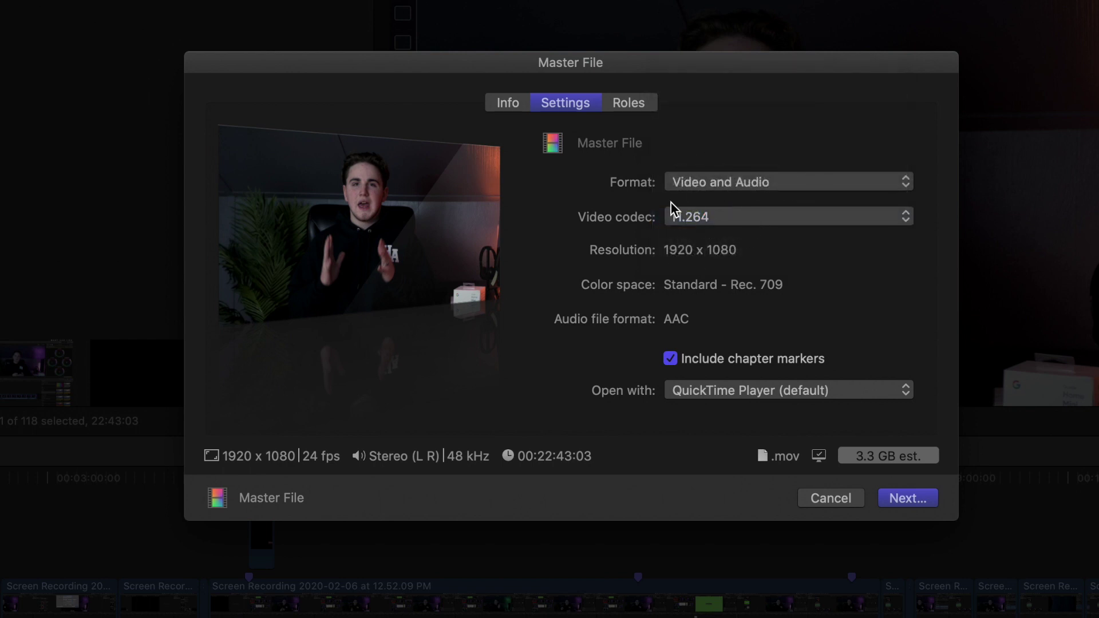
left_click(697, 182)
left_click(698, 183)
left_click(699, 181)
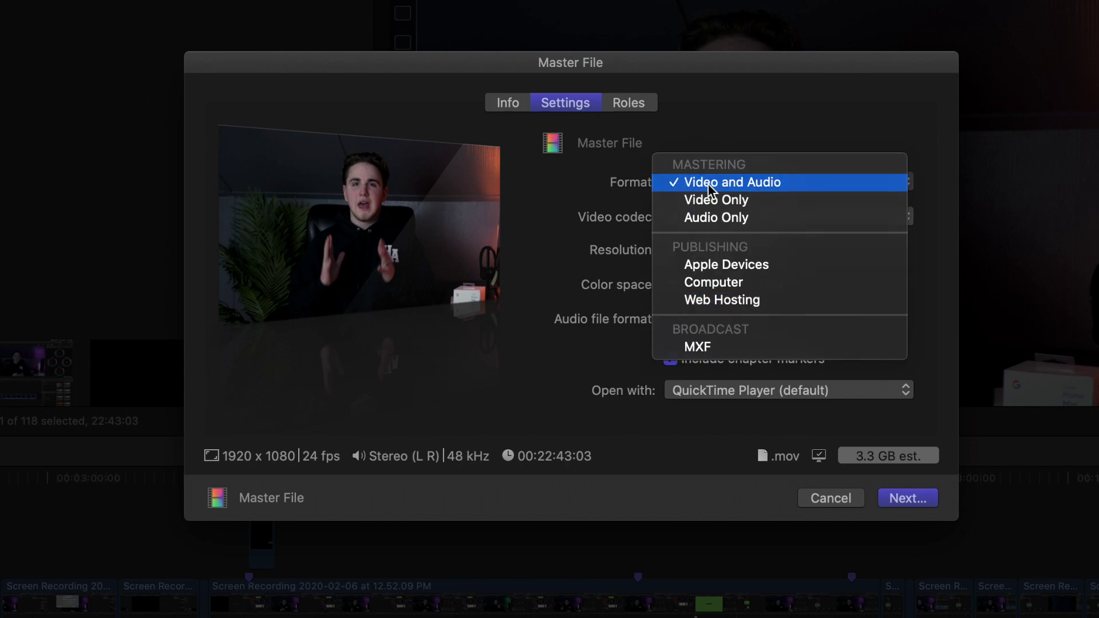
left_click(708, 184)
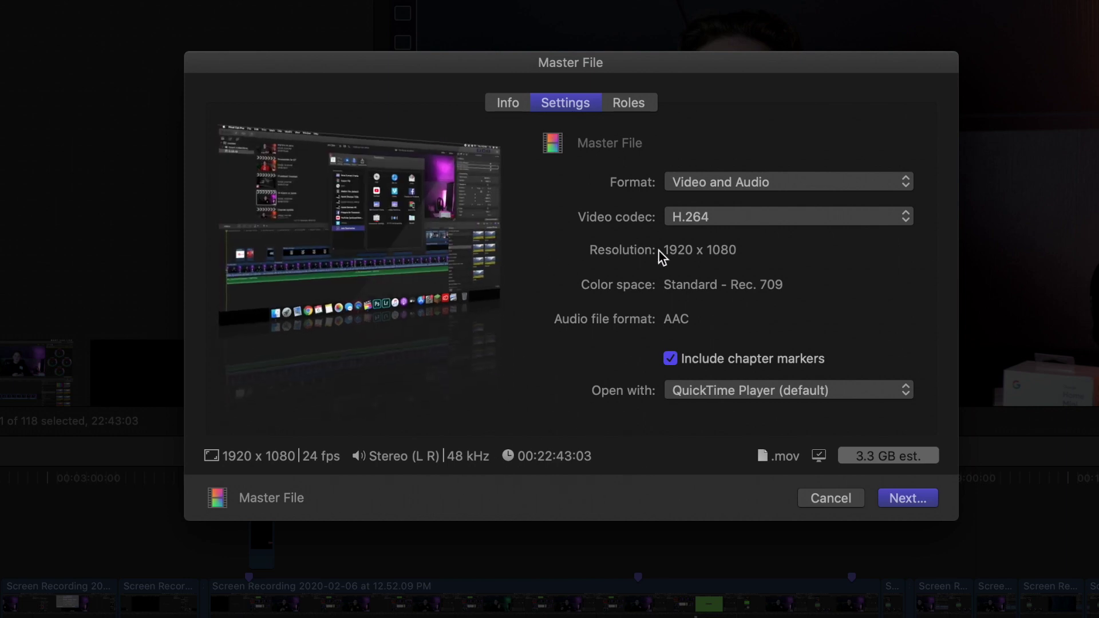
left_click(692, 219)
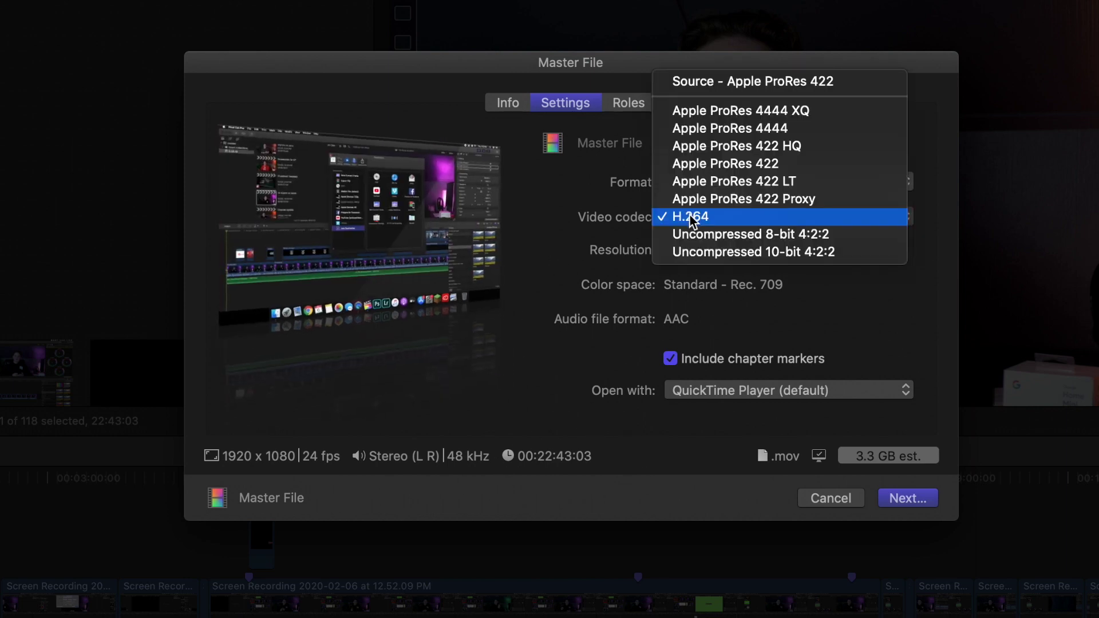
left_click(570, 199)
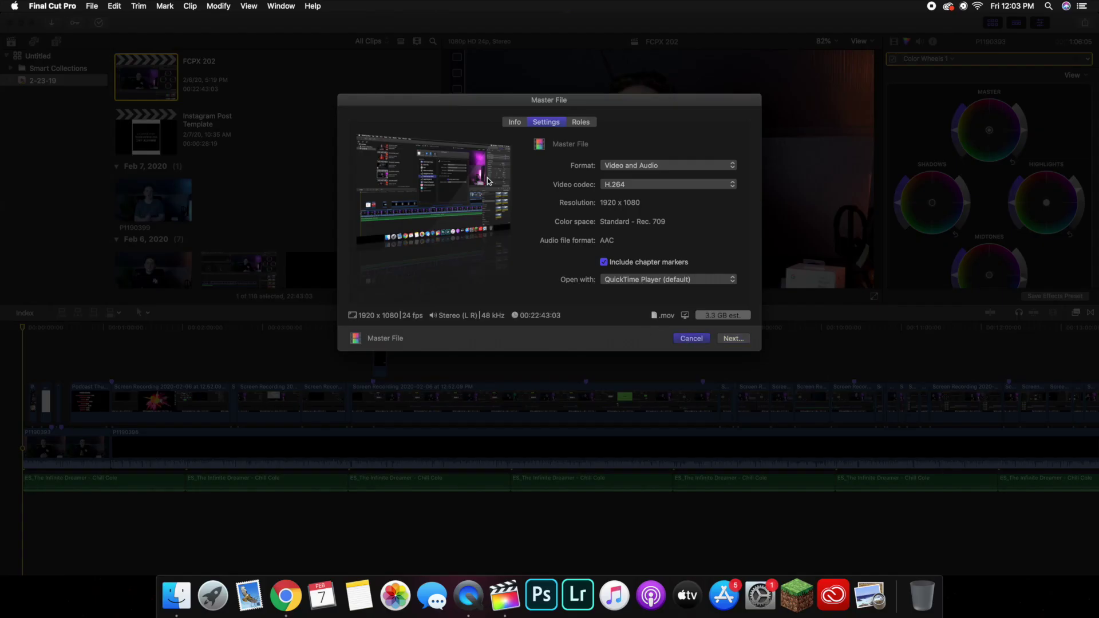
key("Escape")
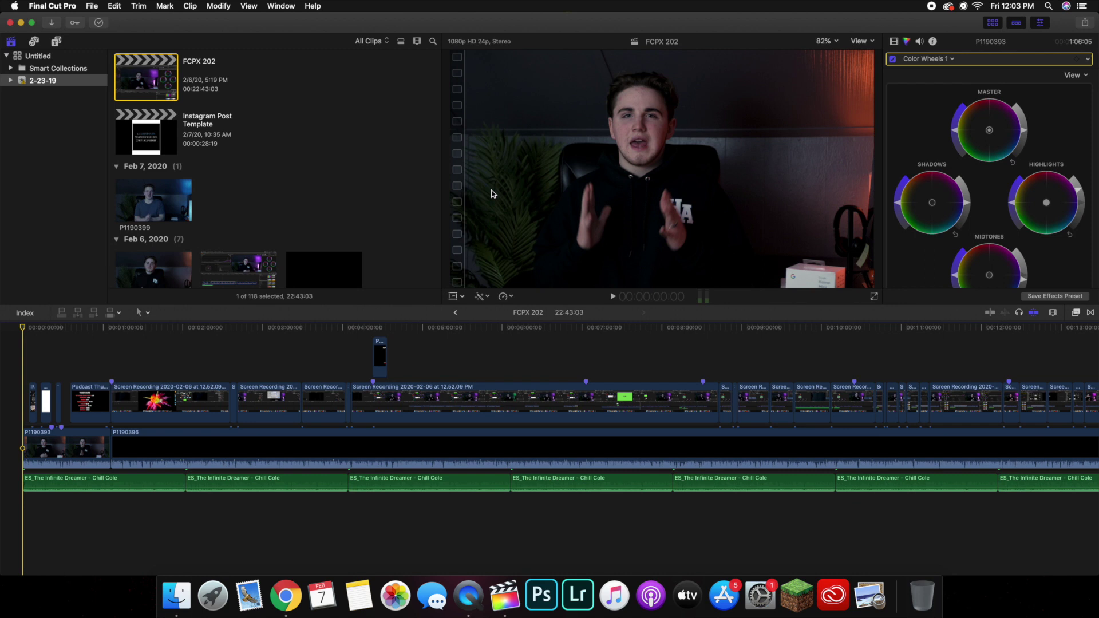
- Reopen the Master File (default) export settings and show the Video codec menu with H.264 selected
left_click(1085, 22)
left_click(1025, 112)
left_click(548, 123)
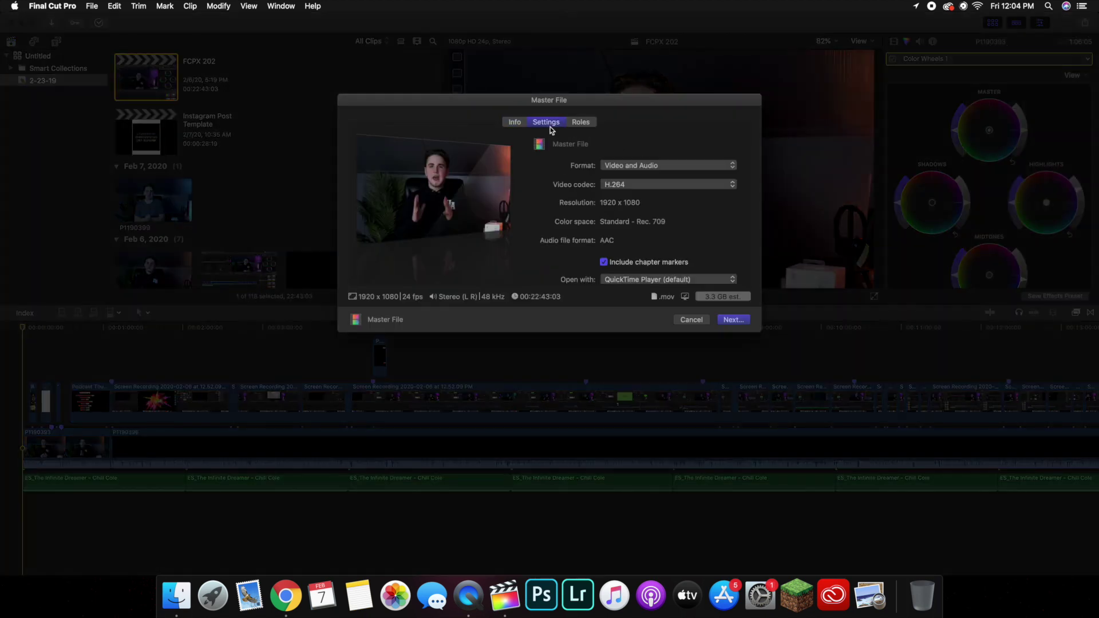
left_click(630, 189)
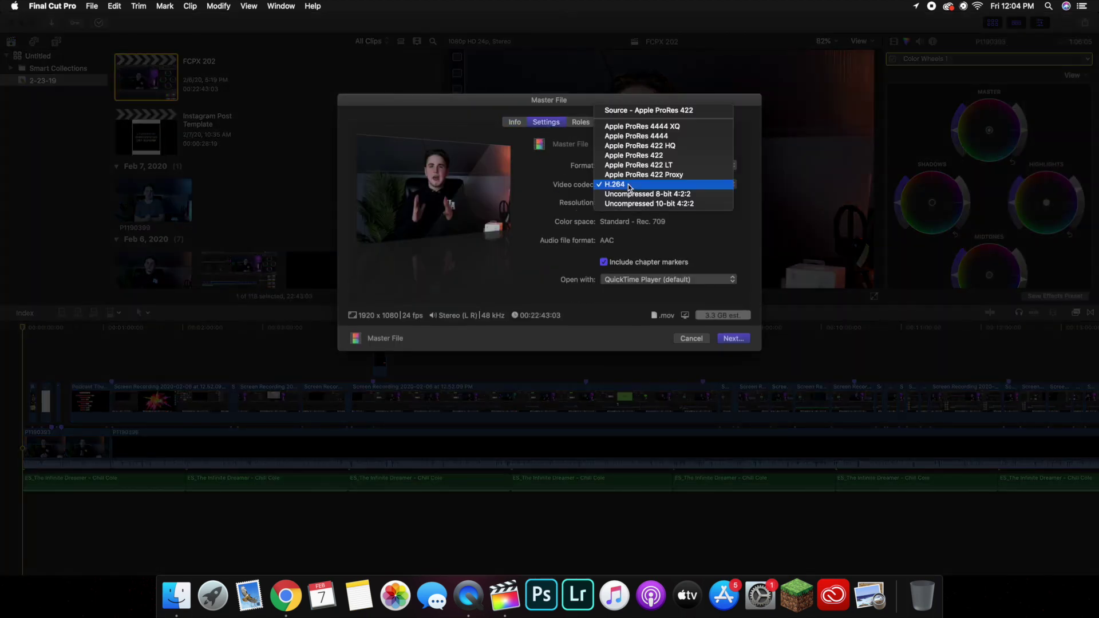